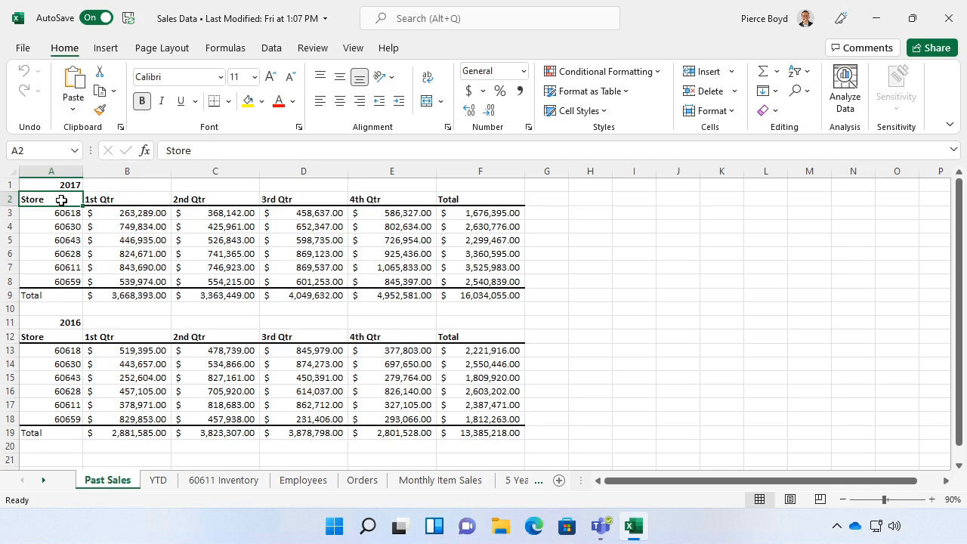
- Copy the 2017 totals in F3:F9 of the Past Sales sheet
left_click(459, 216)
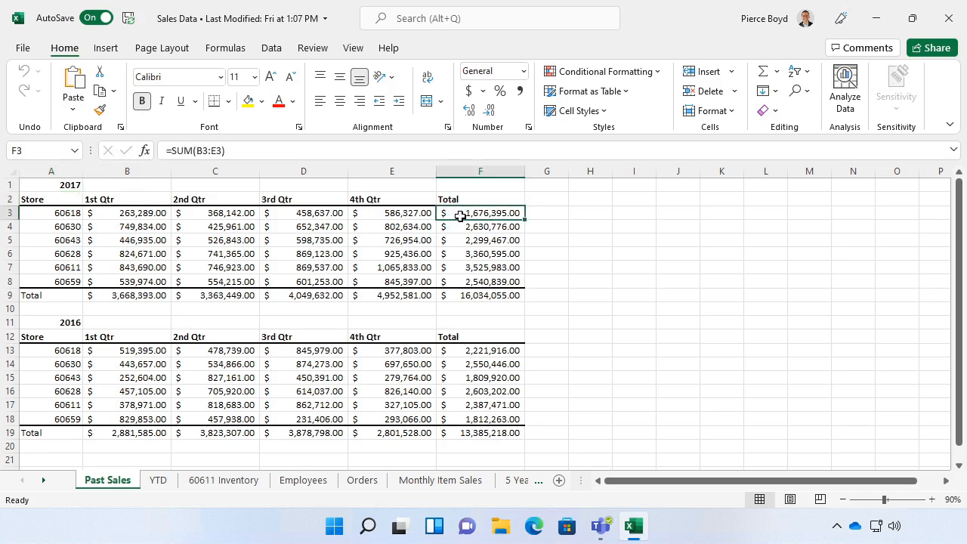
left_click_drag(459, 216, 462, 293)
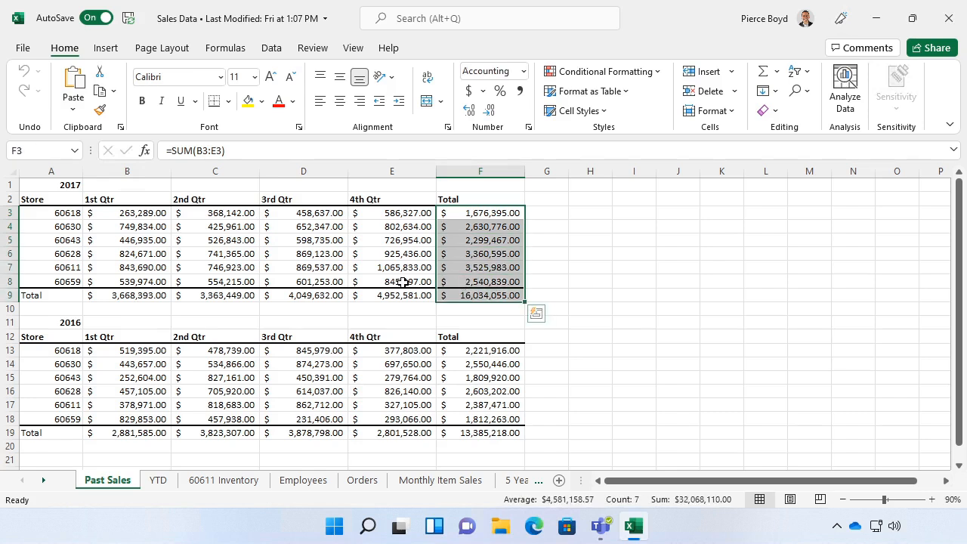
right_click(467, 264)
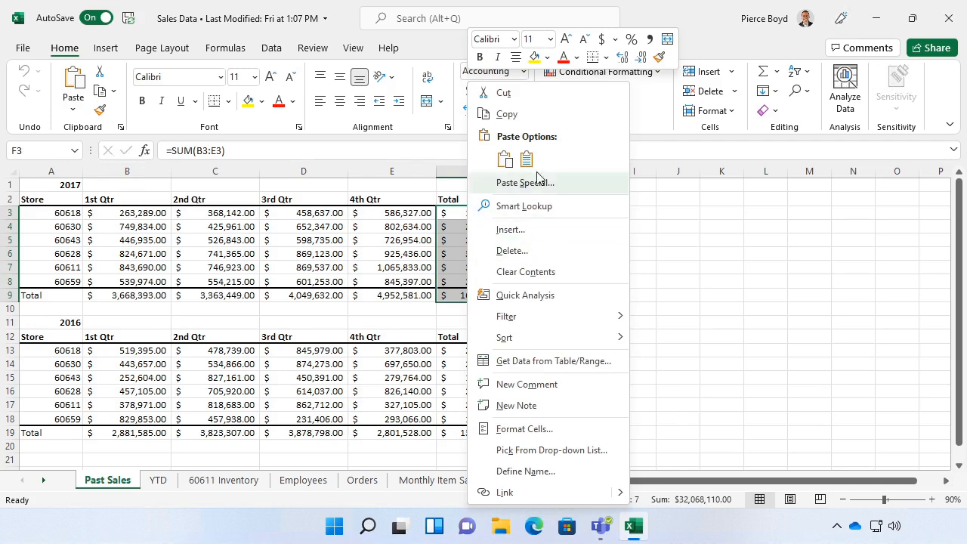
left_click(502, 115)
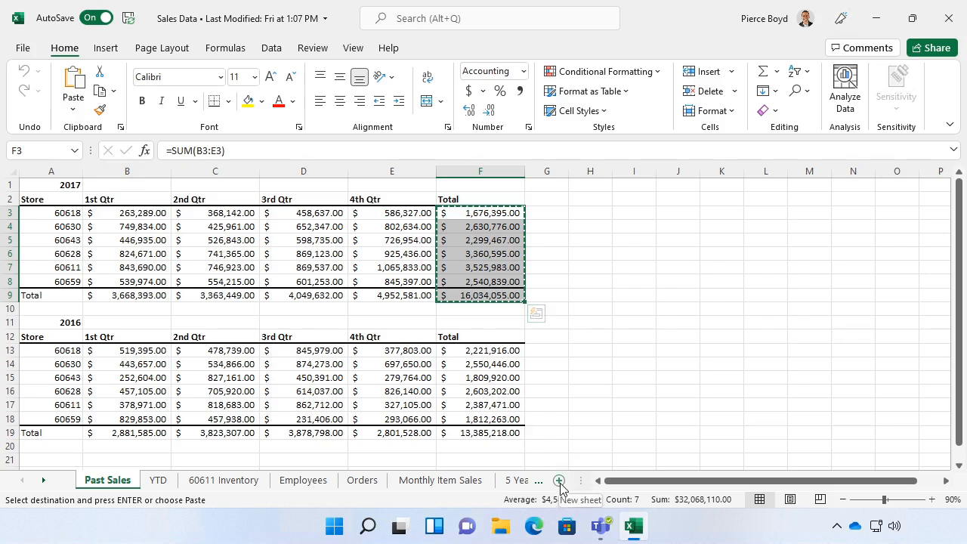
- Paste the copied totals at A1 of a new sheet and widen column A to roughly double
left_click(559, 482)
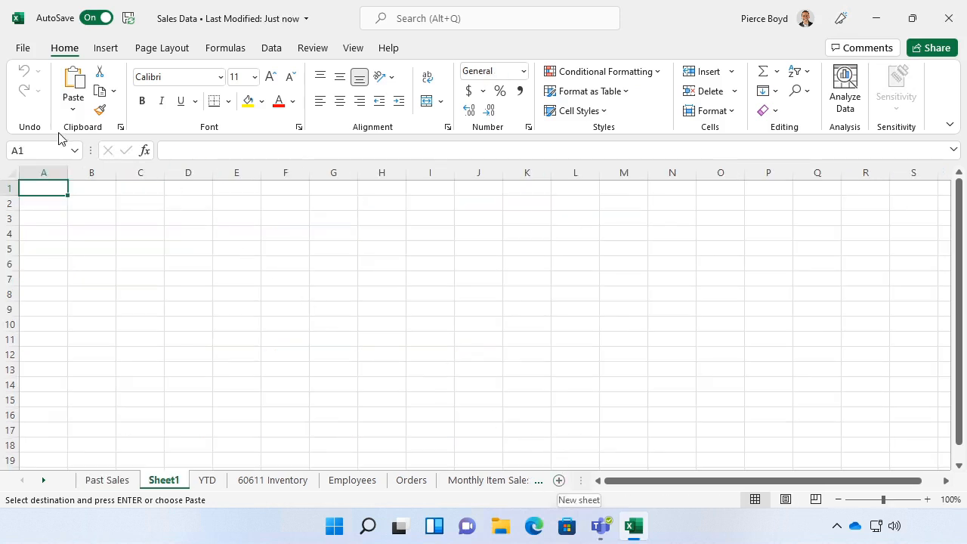
left_click(76, 83)
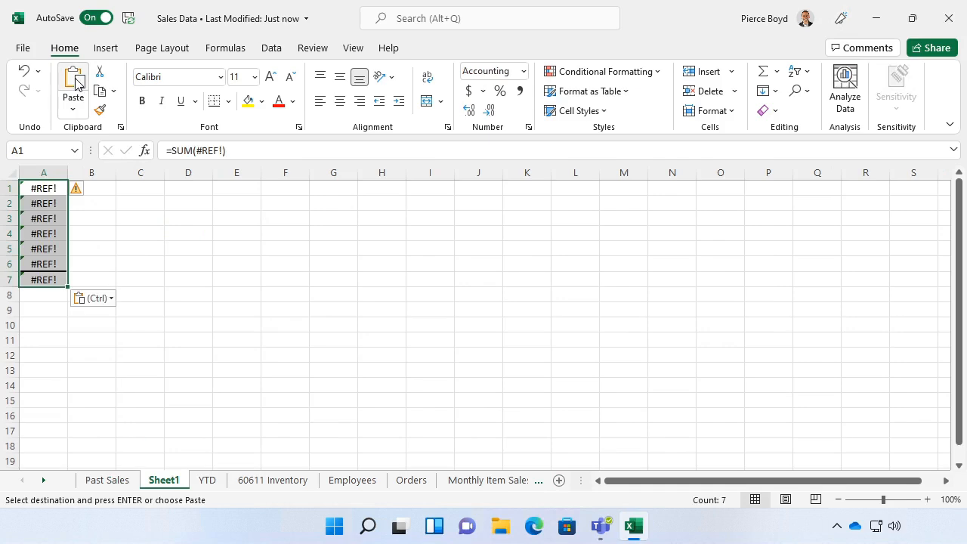
left_click_drag(66, 175, 115, 173)
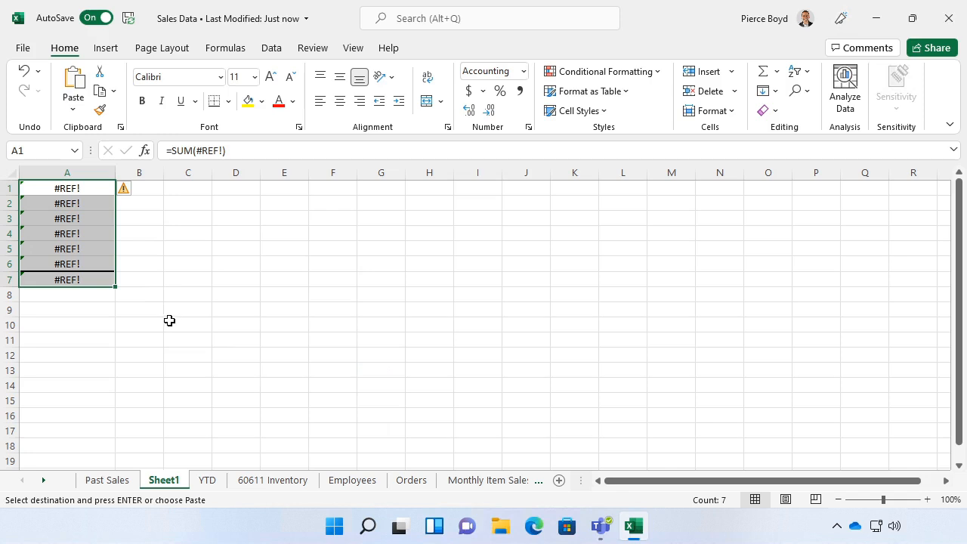
- Compare the formula in A1 of Sheet1 with the formulas of the 2017 totals on the Past Sales sheet
left_click(81, 191)
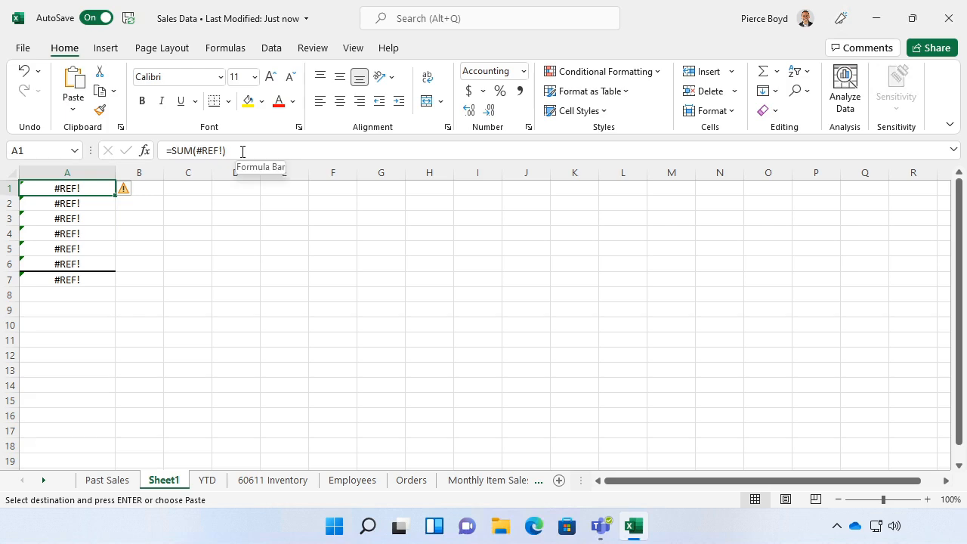
left_click(102, 488)
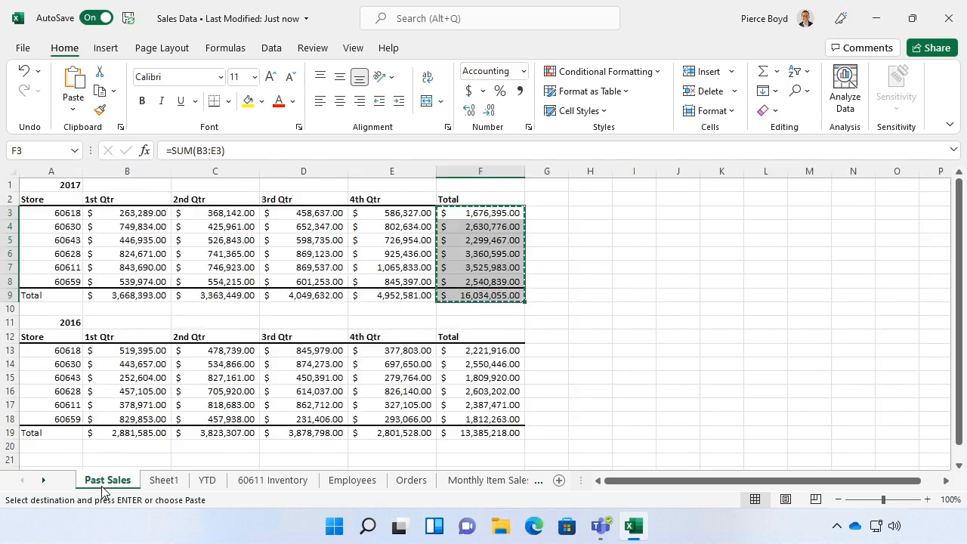
left_click(494, 215)
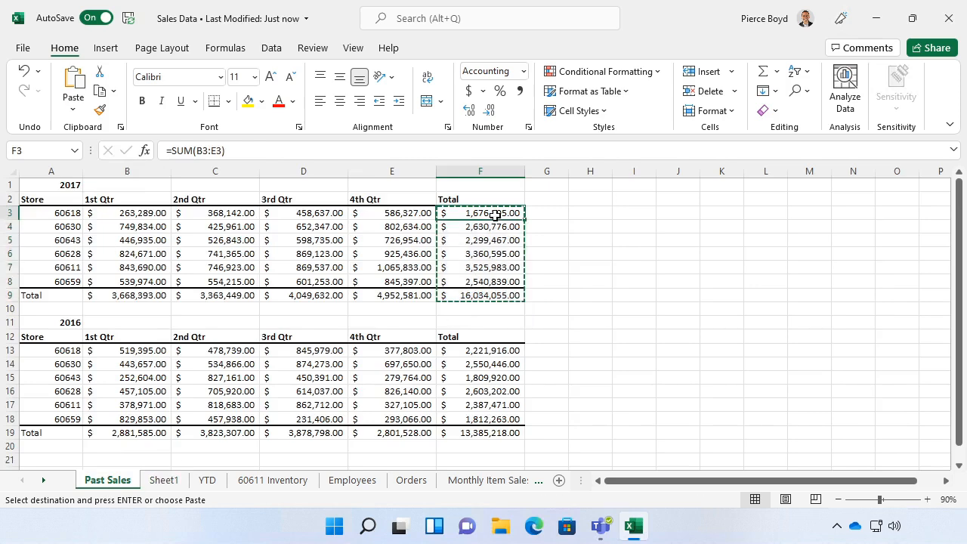
left_click_drag(495, 215, 482, 294)
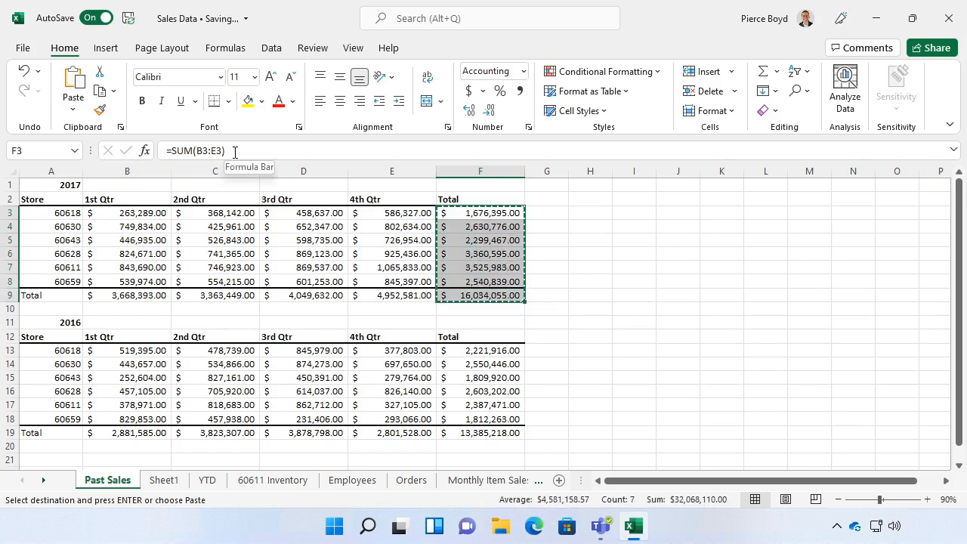
key("ctrl+v")
left_click(572, 231)
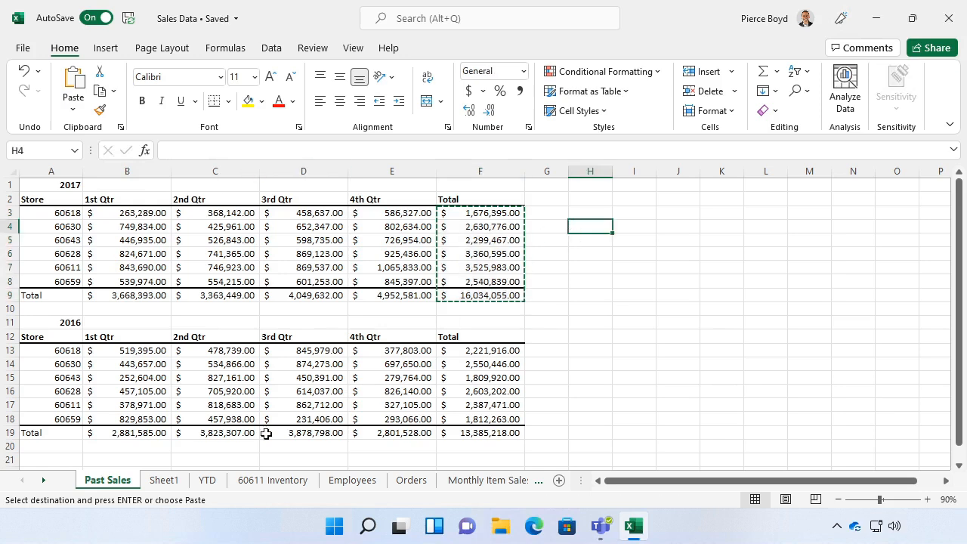
- Clear all contents and formatting from A1:A7 on Sheet1
left_click(160, 481)
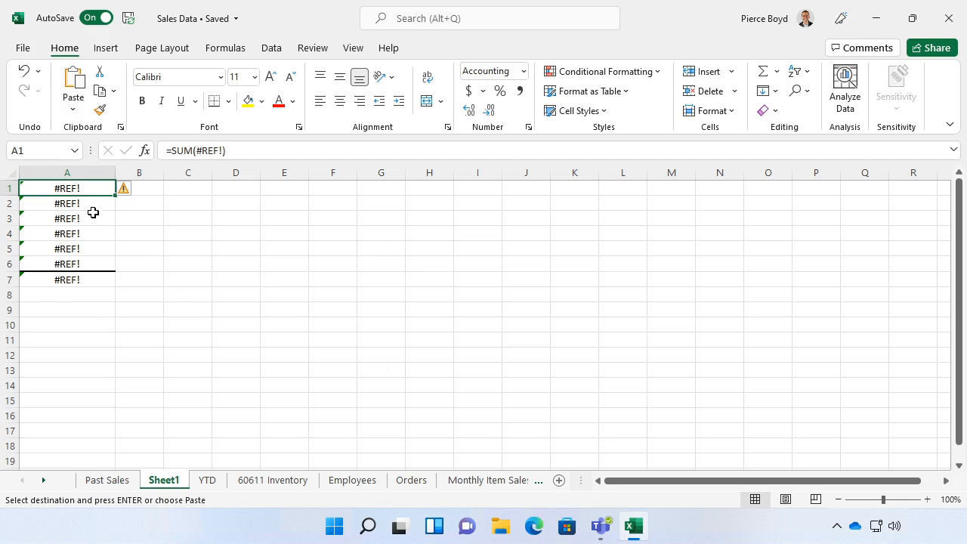
left_click_drag(89, 189, 78, 279)
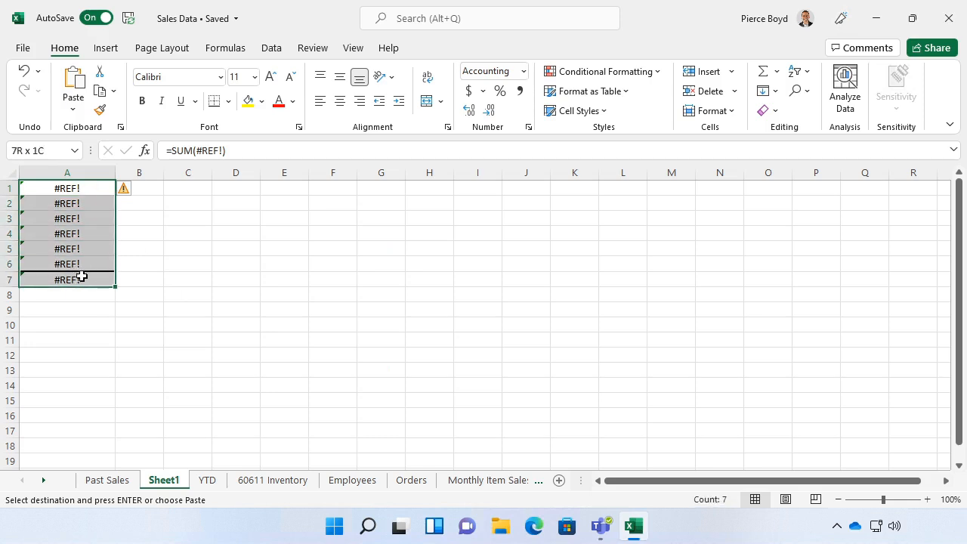
left_click(776, 112)
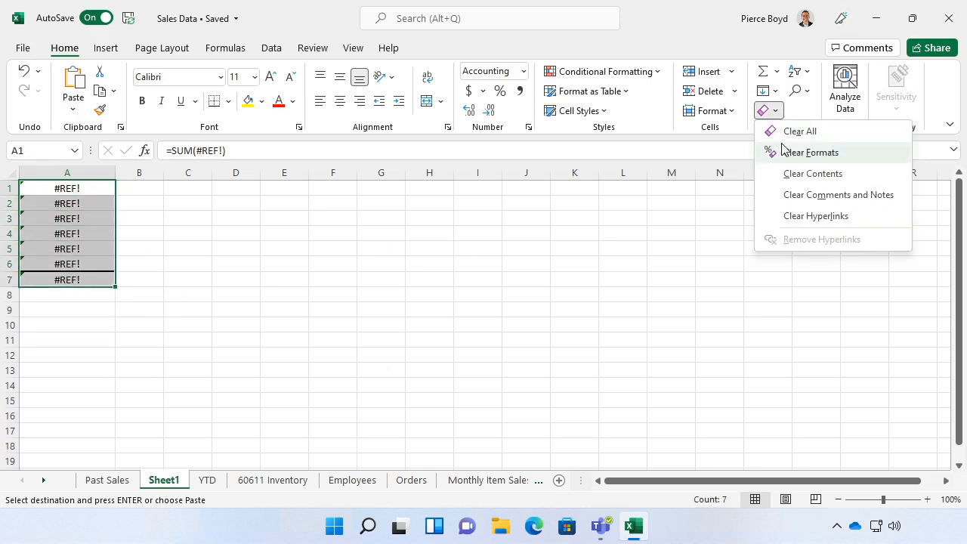
left_click(787, 132)
- Copy the 2017 totals in F3:F9 from Past Sales and paste only their values at A1 of Sheet1
left_click(104, 484)
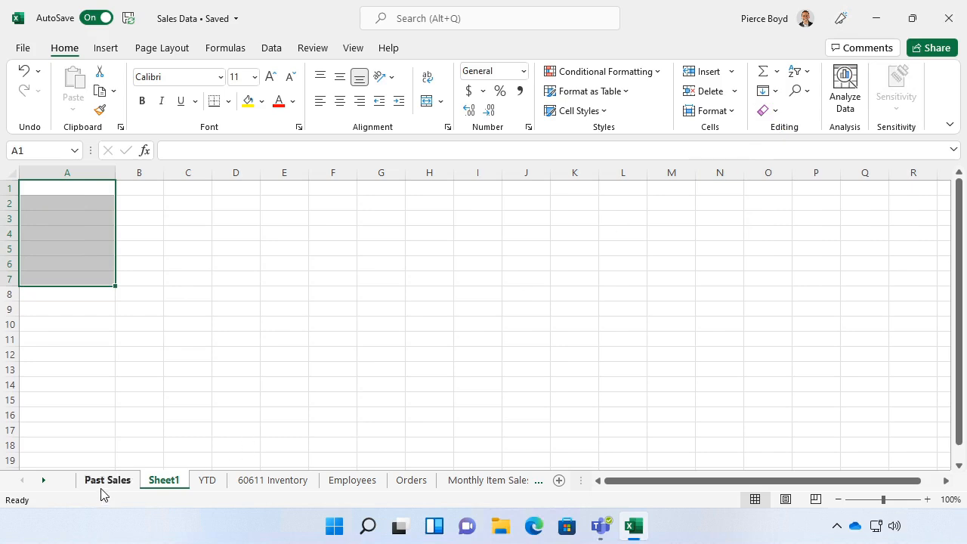
left_click_drag(477, 216, 477, 293)
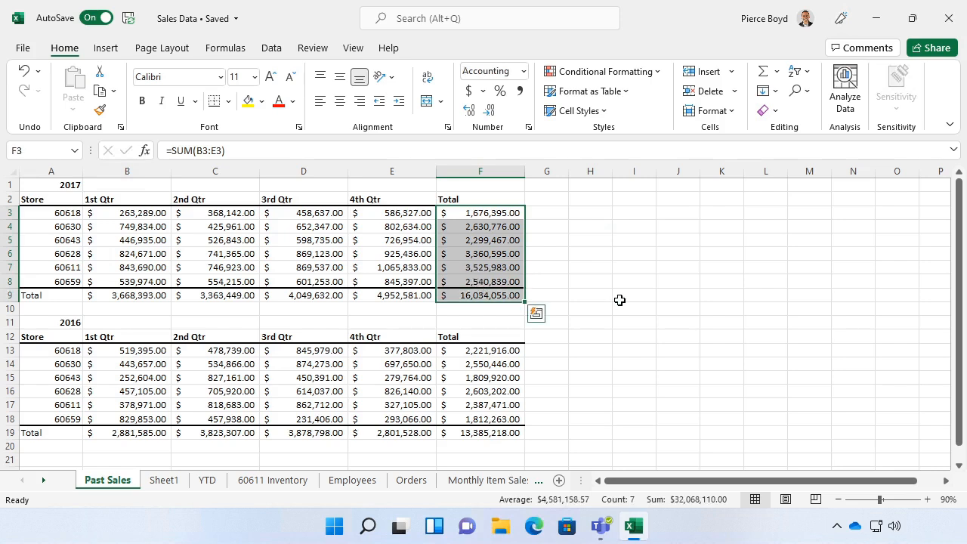
left_click(106, 91)
left_click(163, 481)
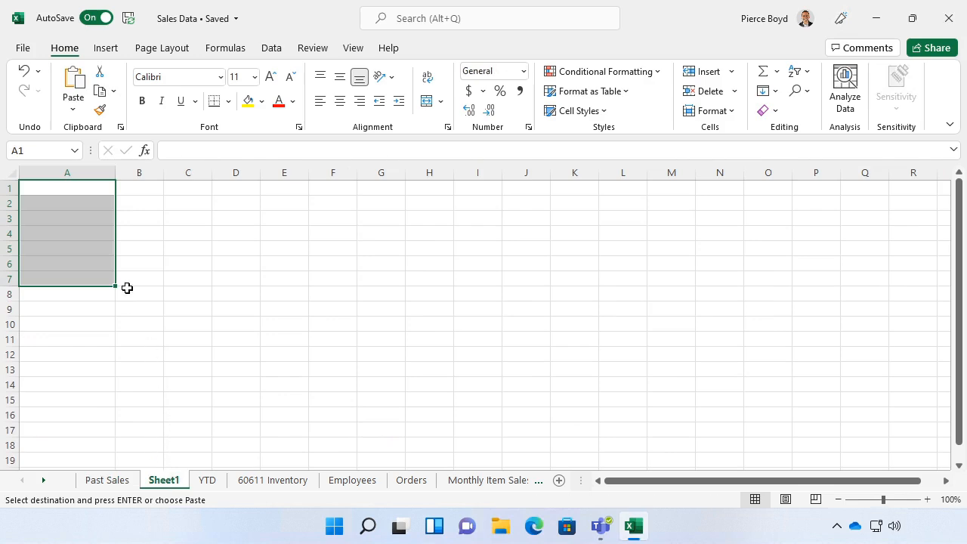
left_click(45, 189)
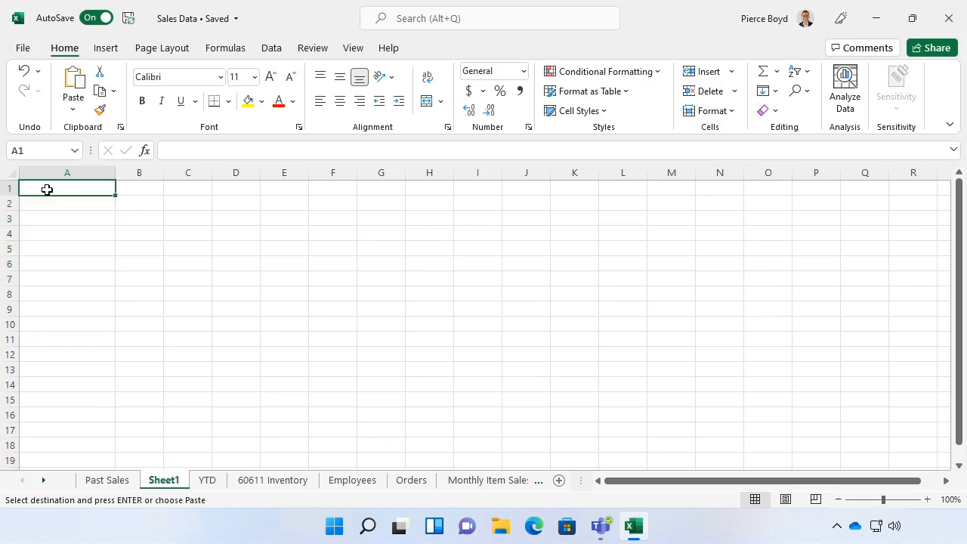
left_click(80, 112)
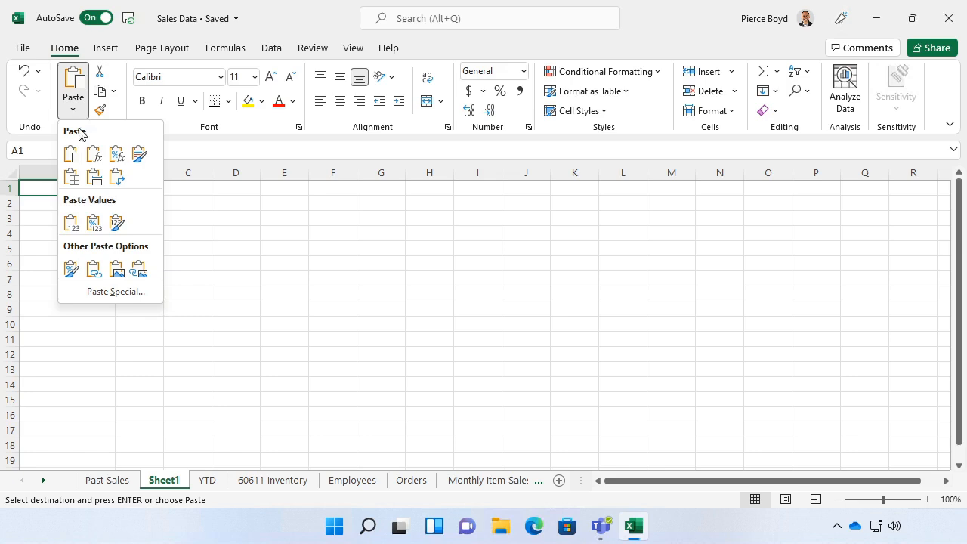
left_click(71, 222)
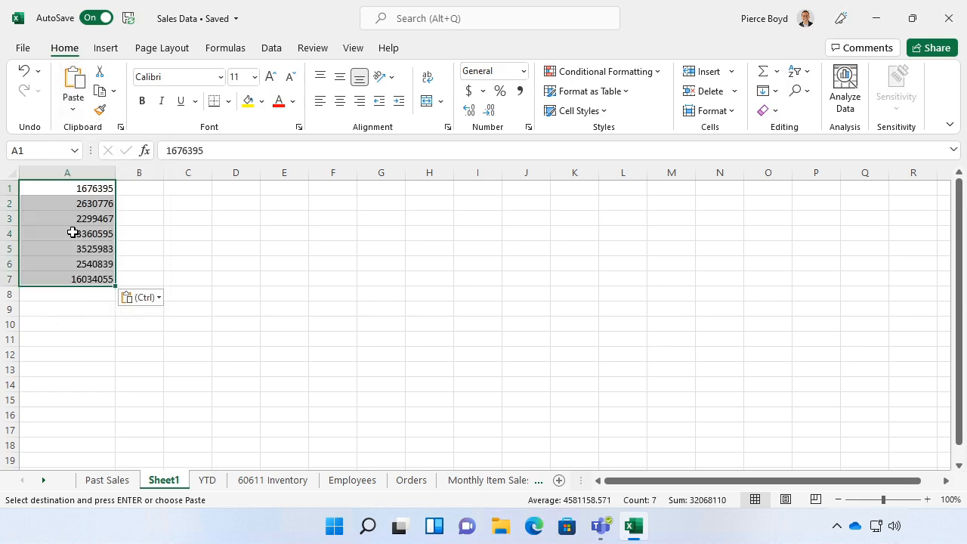
left_click(93, 299)
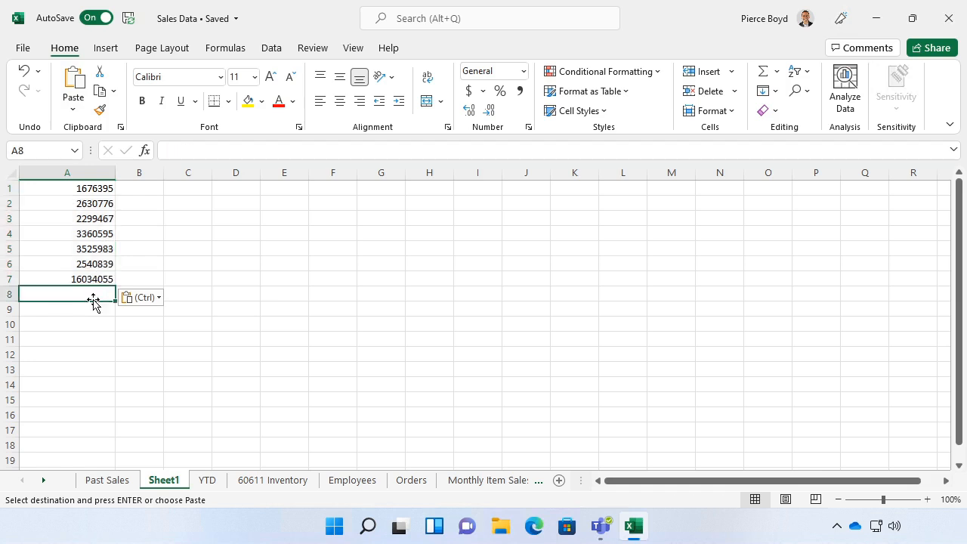
- Compare the pasted values with the totals on Past Sales and clear everything from A1:A7 on Sheet1
left_click(106, 482)
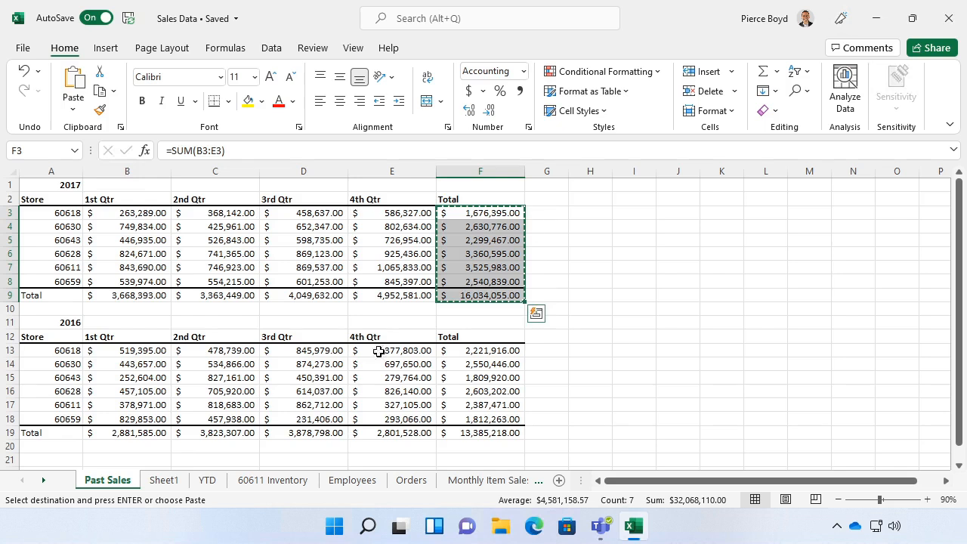
left_click(163, 481)
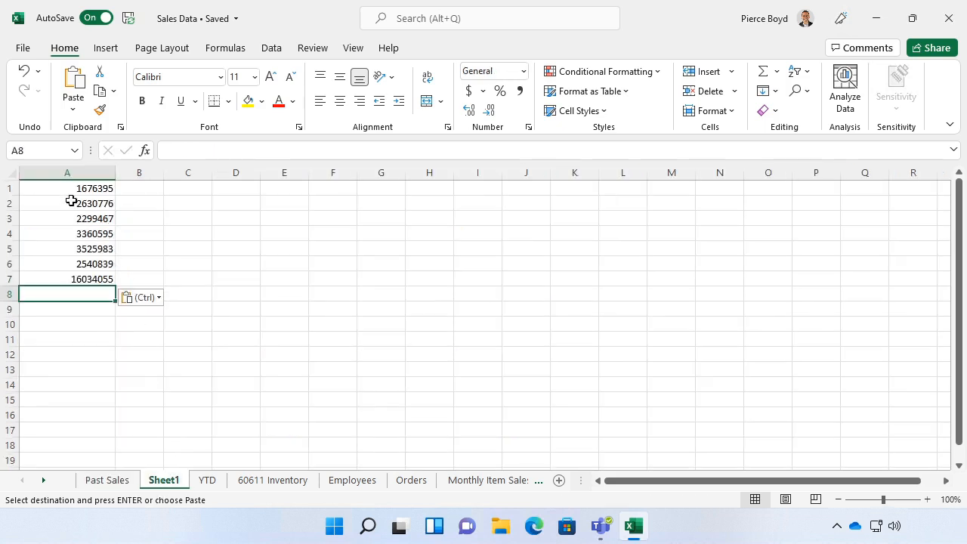
left_click_drag(63, 190, 69, 280)
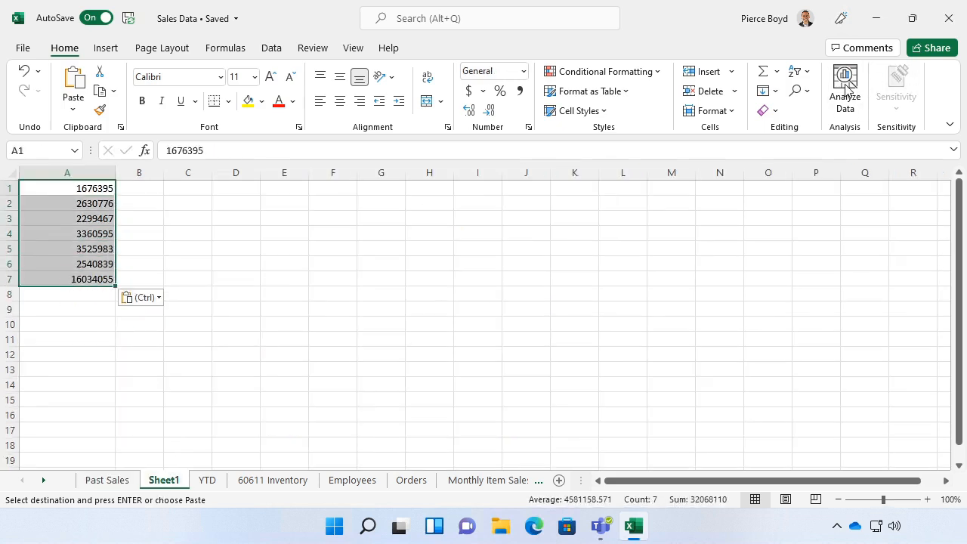
left_click(768, 110)
left_click(782, 133)
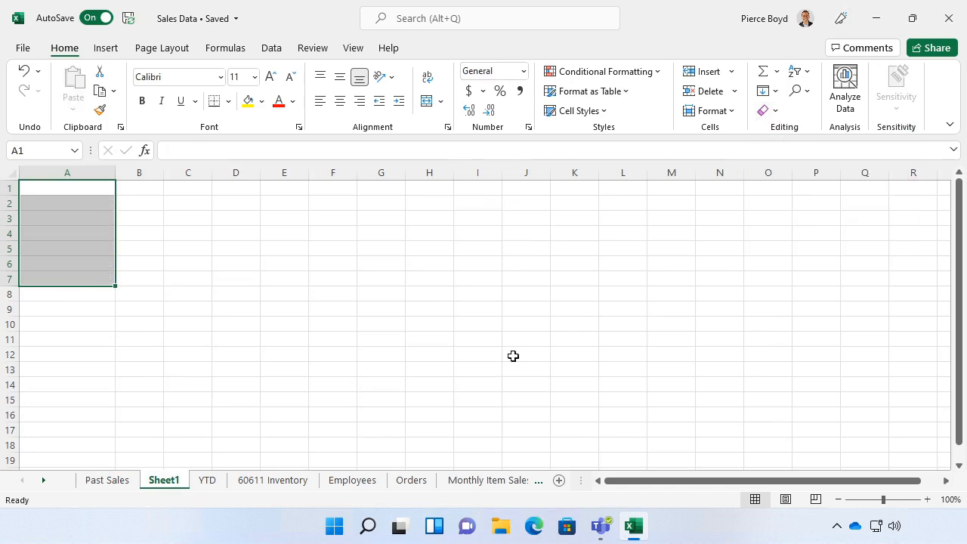
- Copy the 2017 totals in F3:F9 of the Past Sales sheet again
left_click(108, 479)
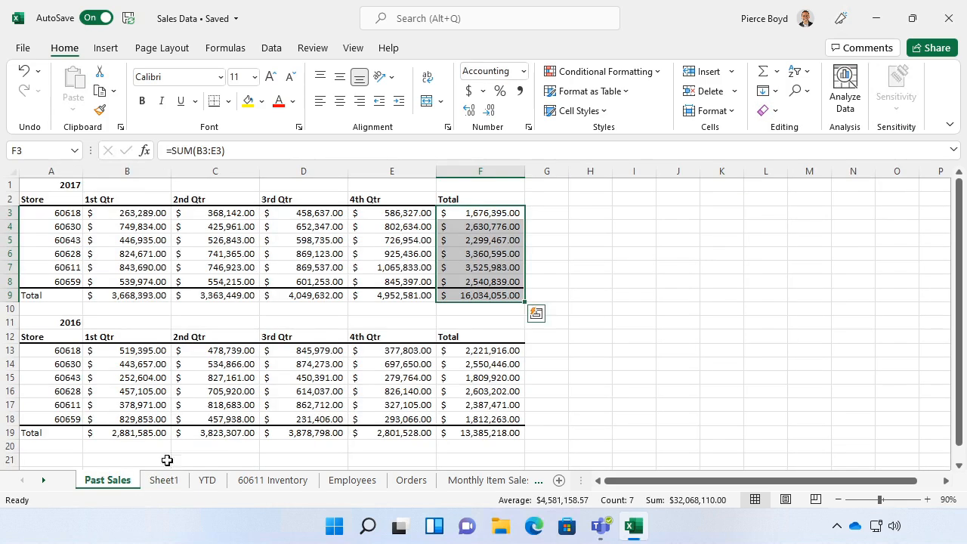
left_click_drag(471, 209, 476, 296)
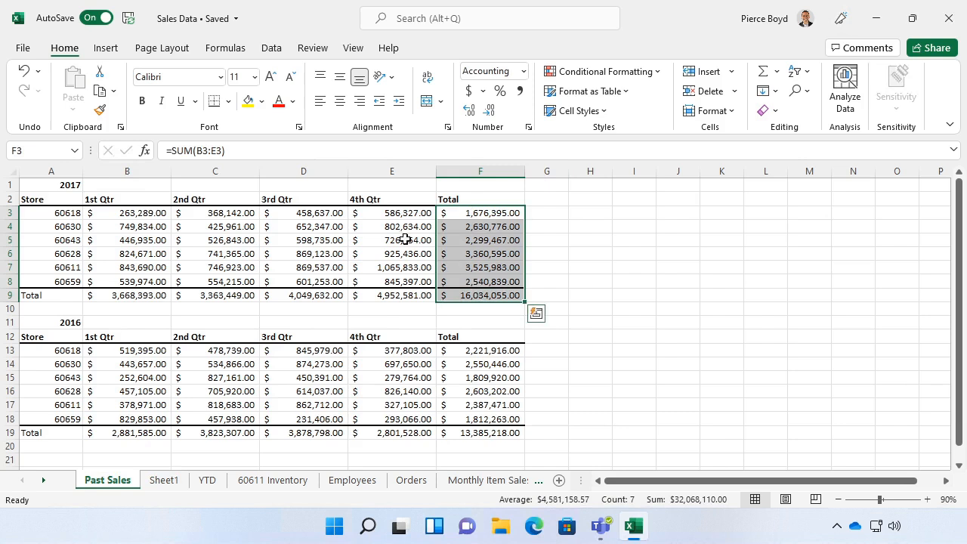
left_click(99, 91)
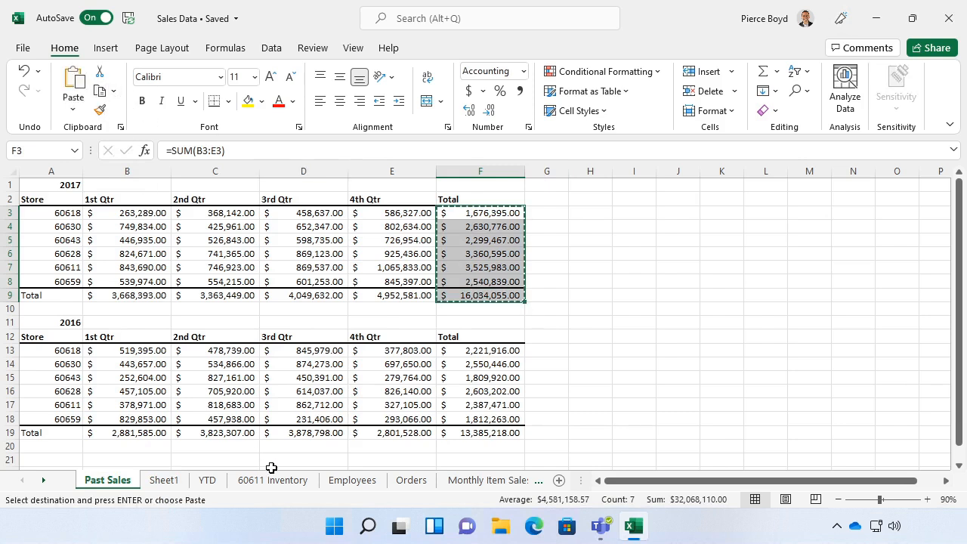
- Paste the copied totals at A1 of Sheet1 using Values & Number Formatting
left_click(164, 480)
left_click(55, 188)
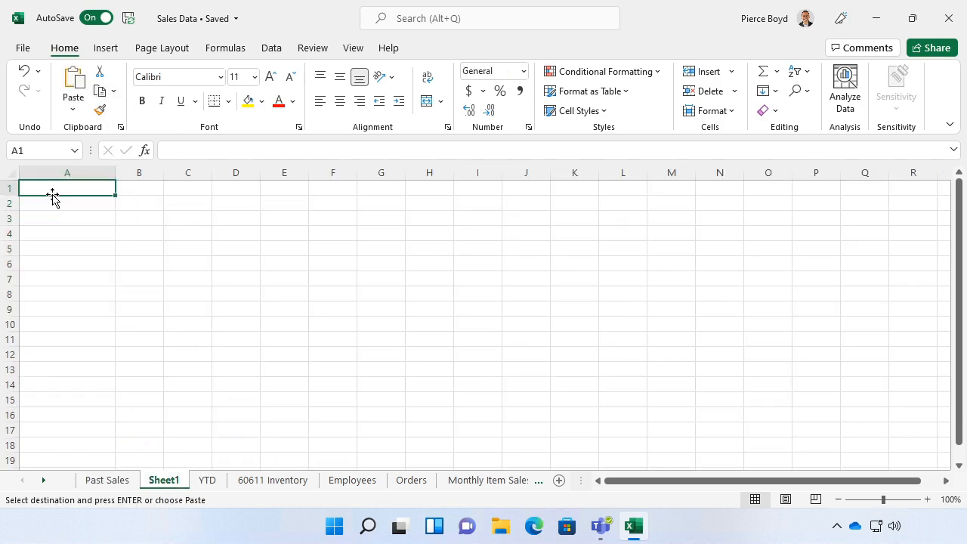
left_click(75, 111)
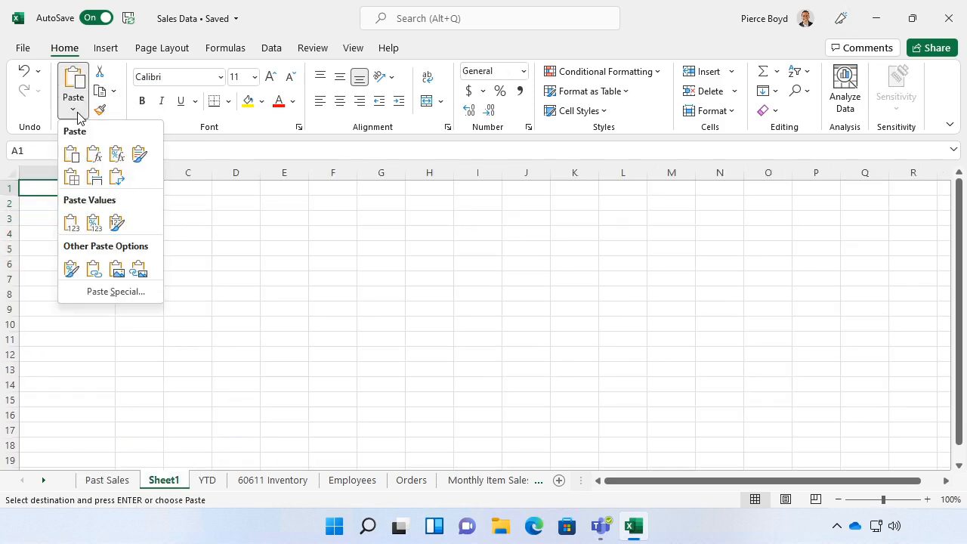
left_click(94, 222)
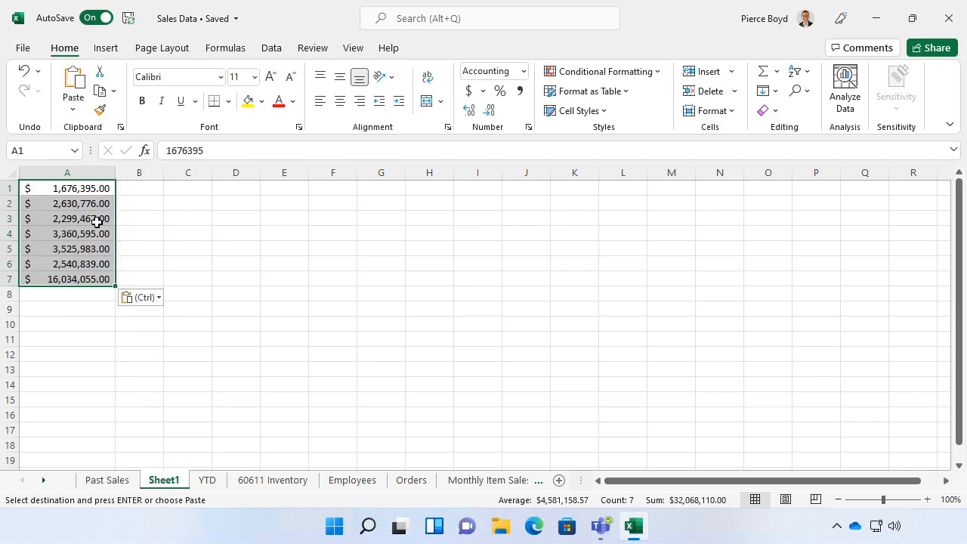
- Remove the pasted totals from A1:A7 on Sheet1
left_click(89, 294)
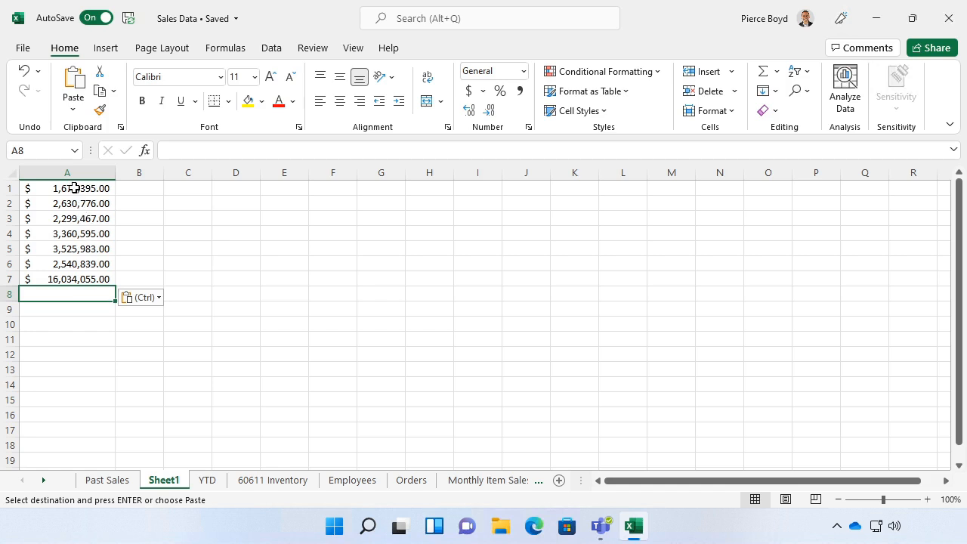
left_click_drag(74, 188, 78, 275)
key("Delete")
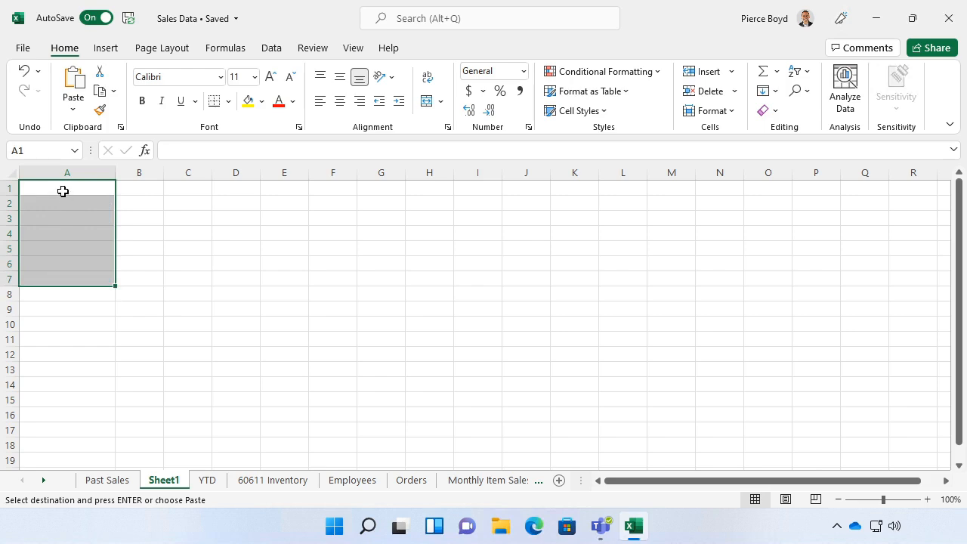
- Paste the copied 2017 totals at A1 of Sheet1 using Values & Source Formatting
left_click(62, 191)
left_click(73, 109)
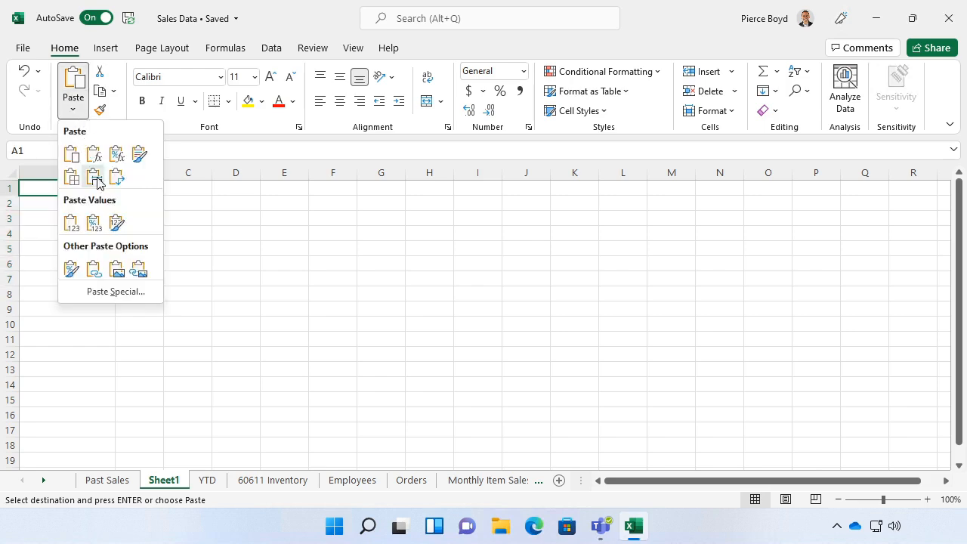
left_click(116, 223)
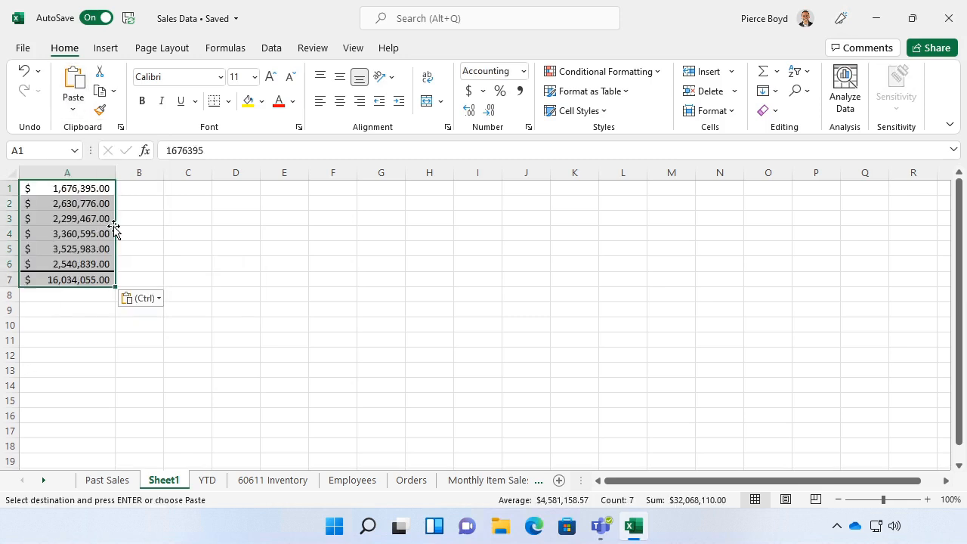
left_click(67, 295)
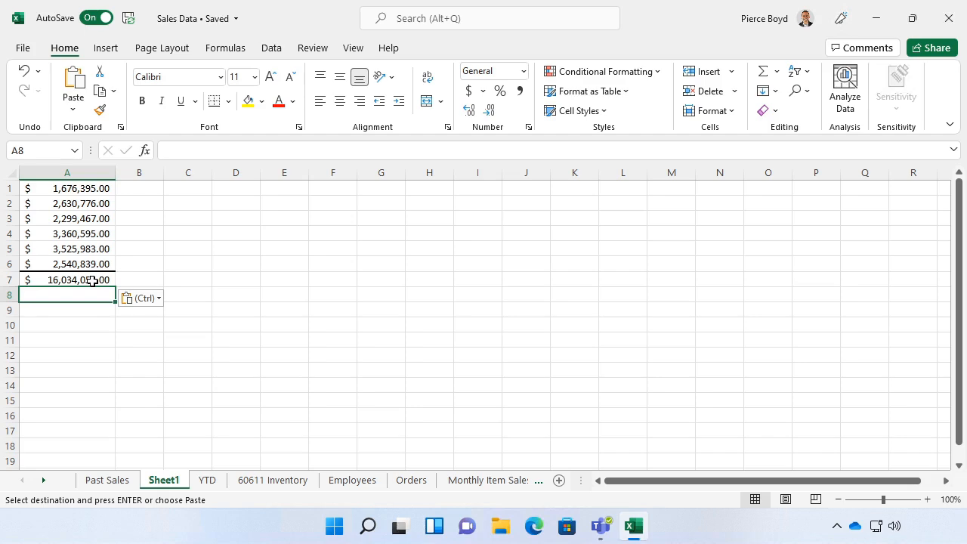
- Copy the 2016 sales table in A12:F19 of the Past Sales sheet, including its headers and Total row
left_click(107, 481)
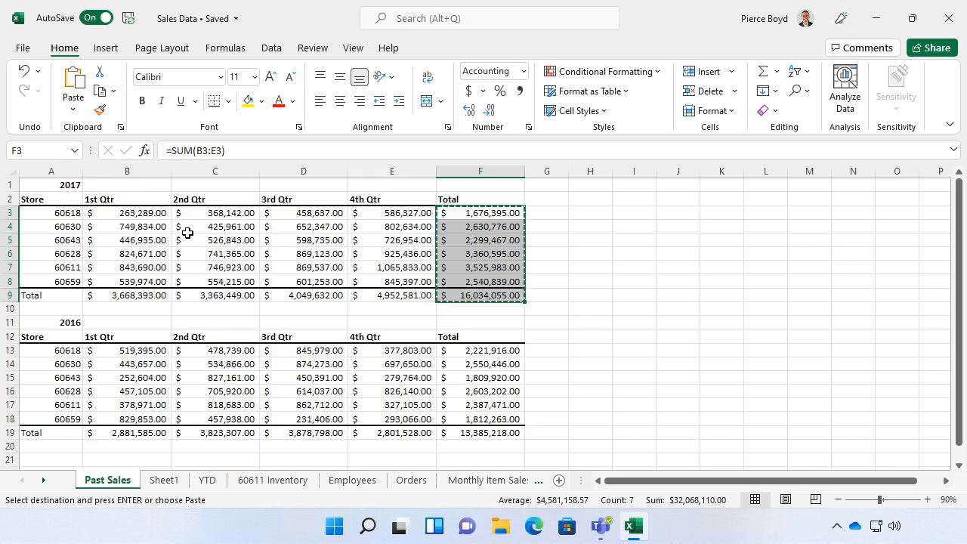
left_click(73, 112)
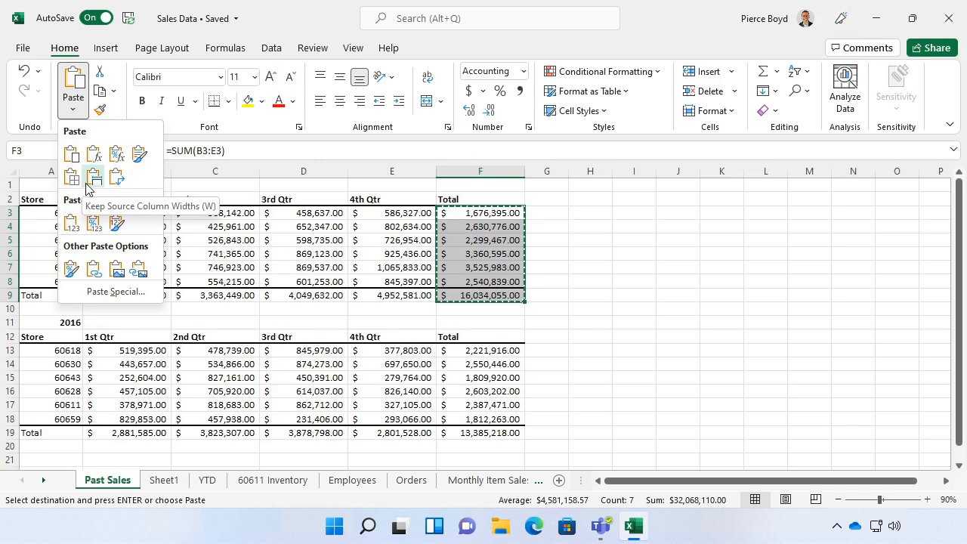
left_click(46, 337)
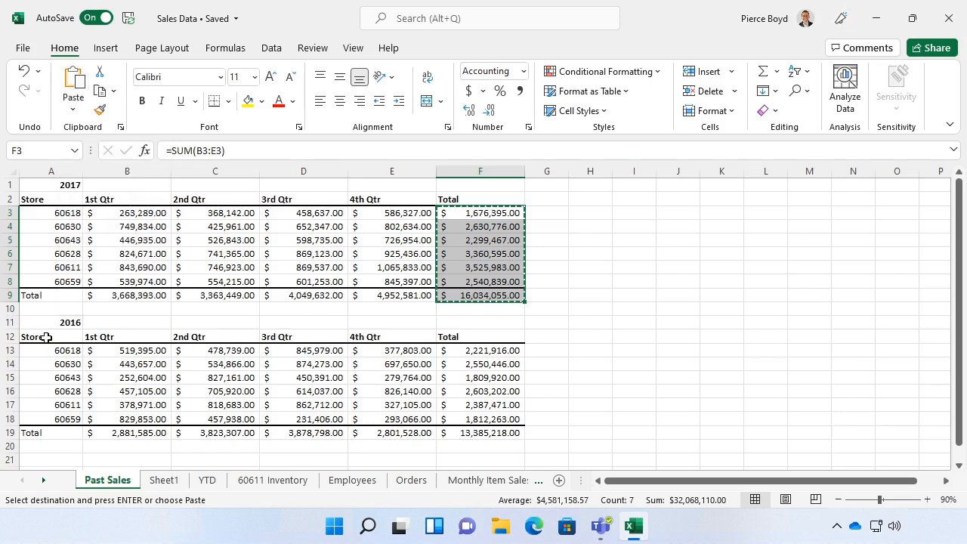
double_click(46, 337)
left_click(53, 350)
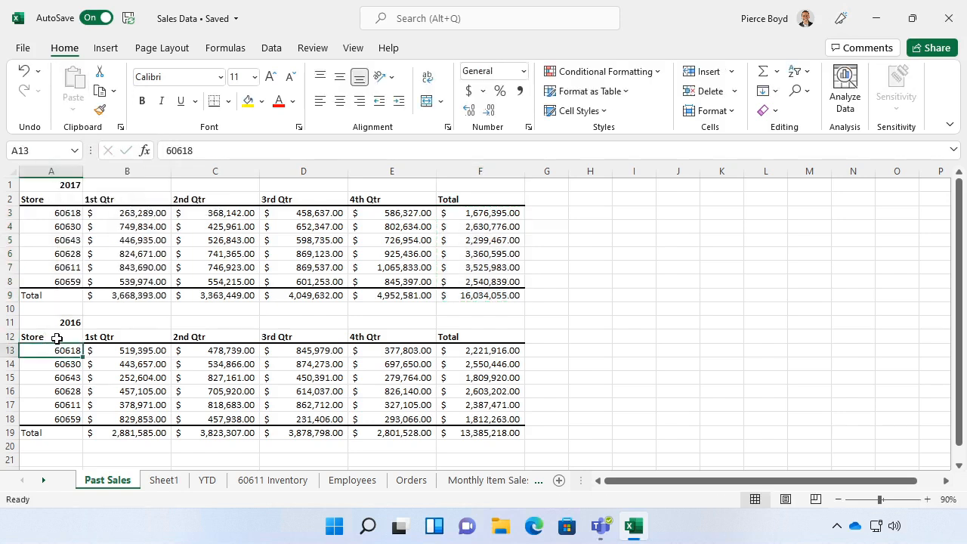
left_click_drag(56, 338, 478, 432)
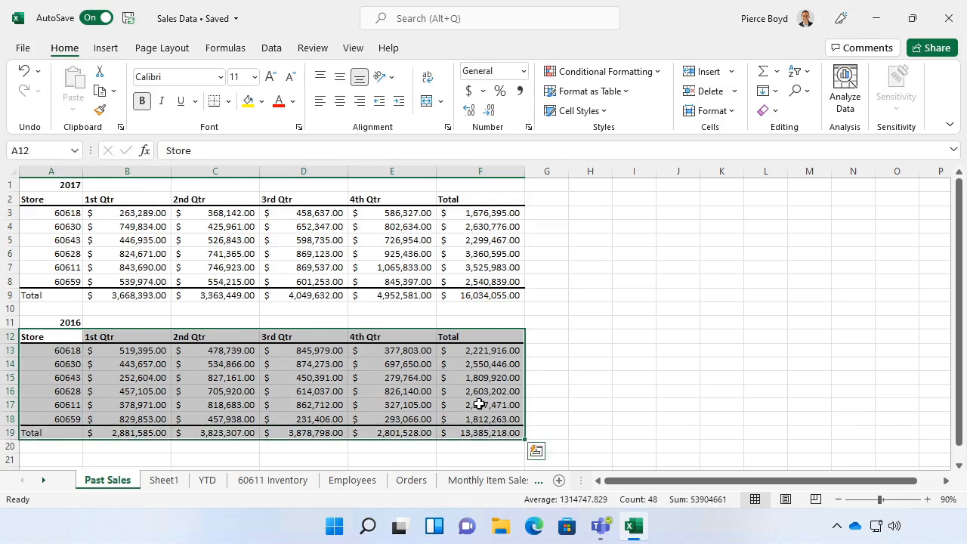
left_click(99, 90)
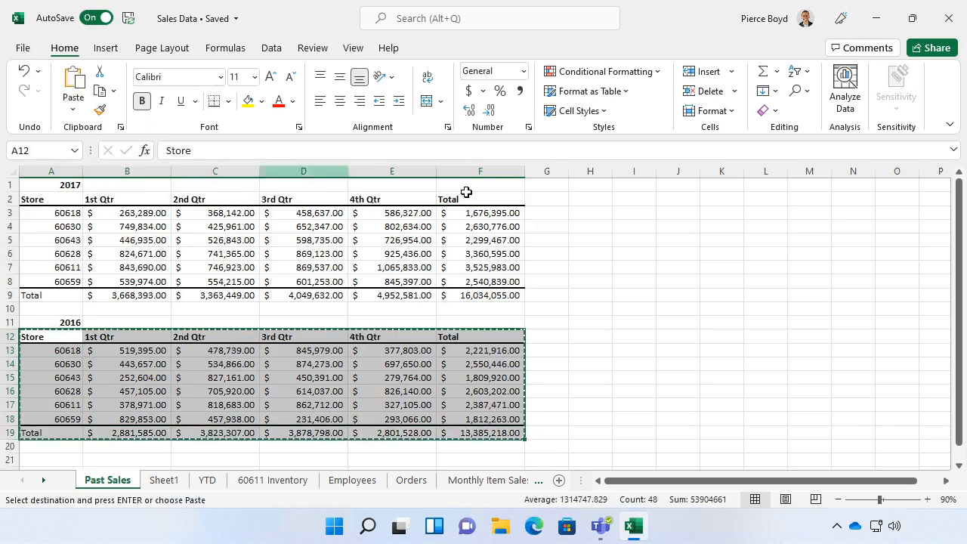
- Paste the copied 2016 table at H2 of Past Sales using Keep Source Column Widths
left_click(594, 201)
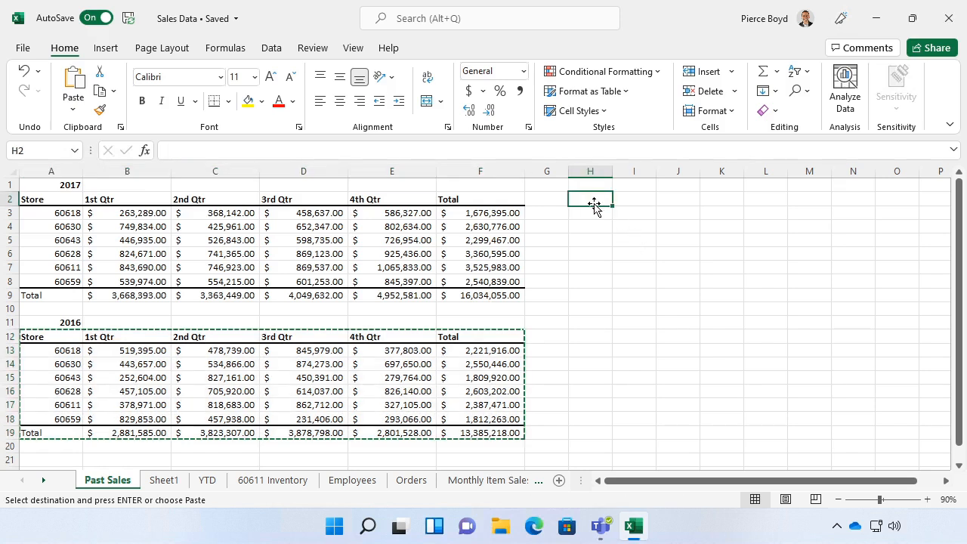
left_click(76, 123)
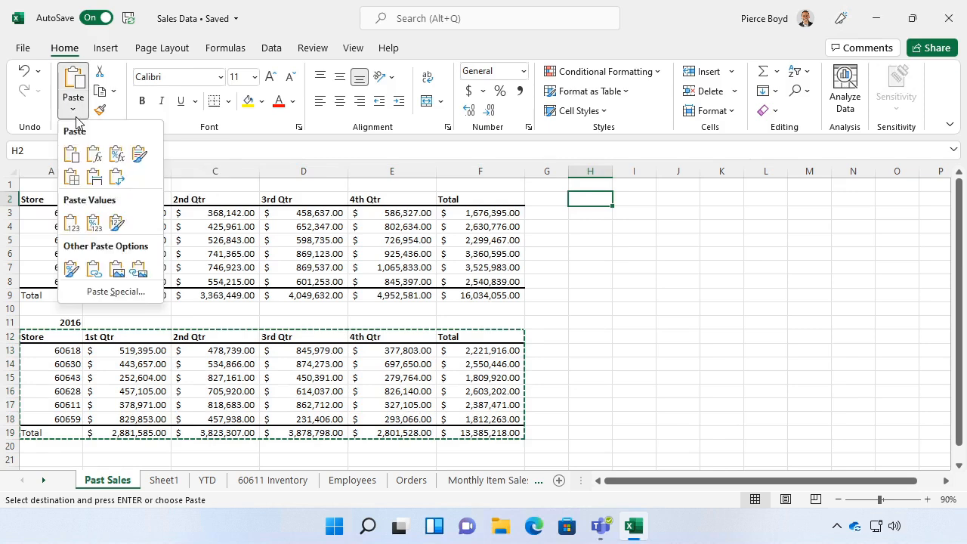
left_click(75, 122)
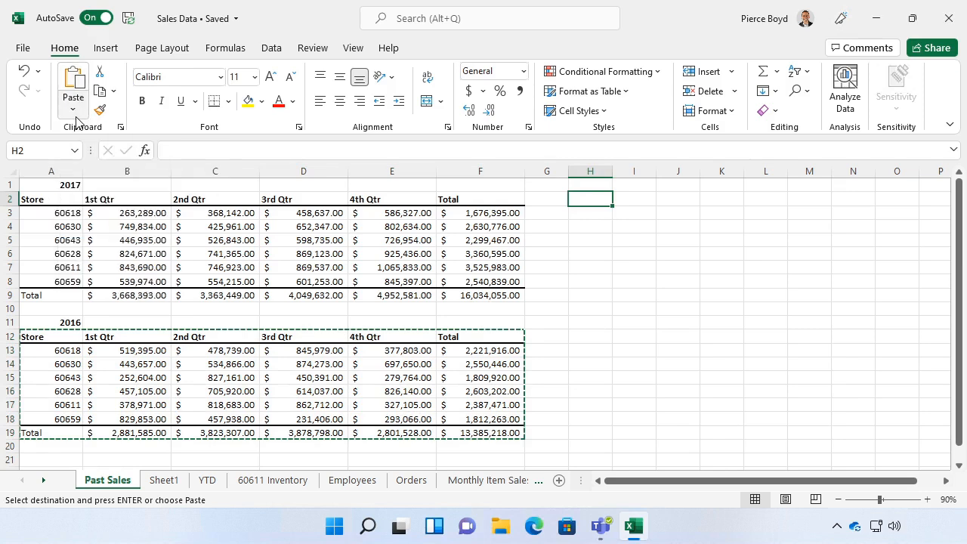
right_click(584, 201)
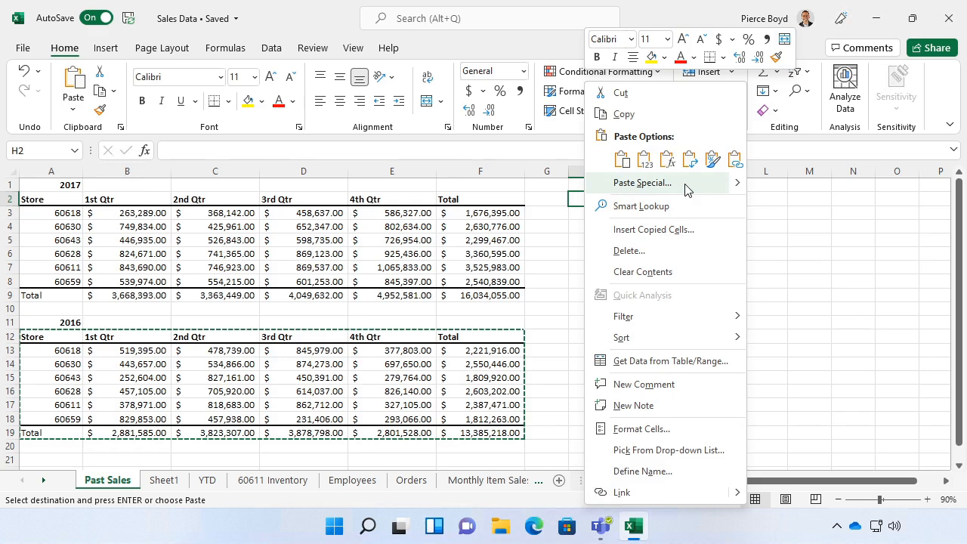
mouse_move(738, 192)
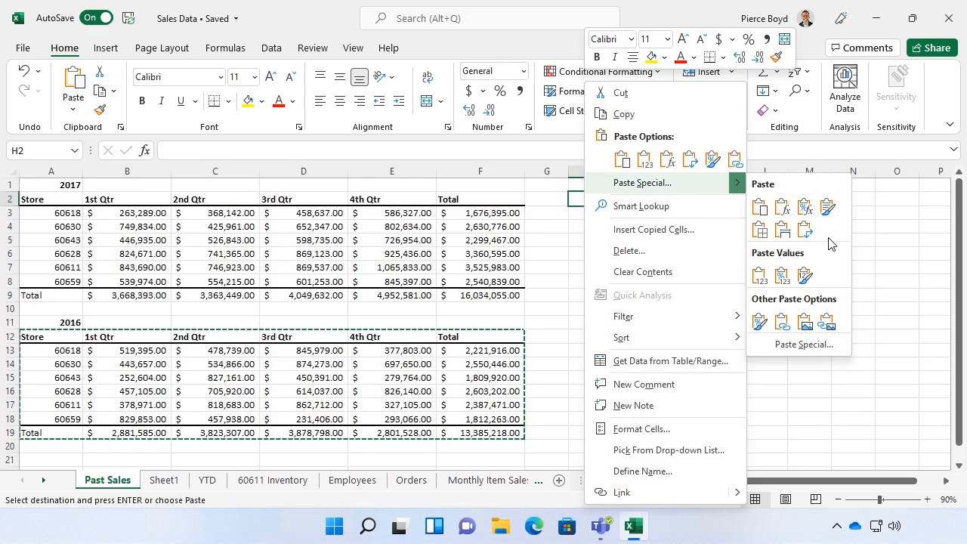
left_click(786, 236)
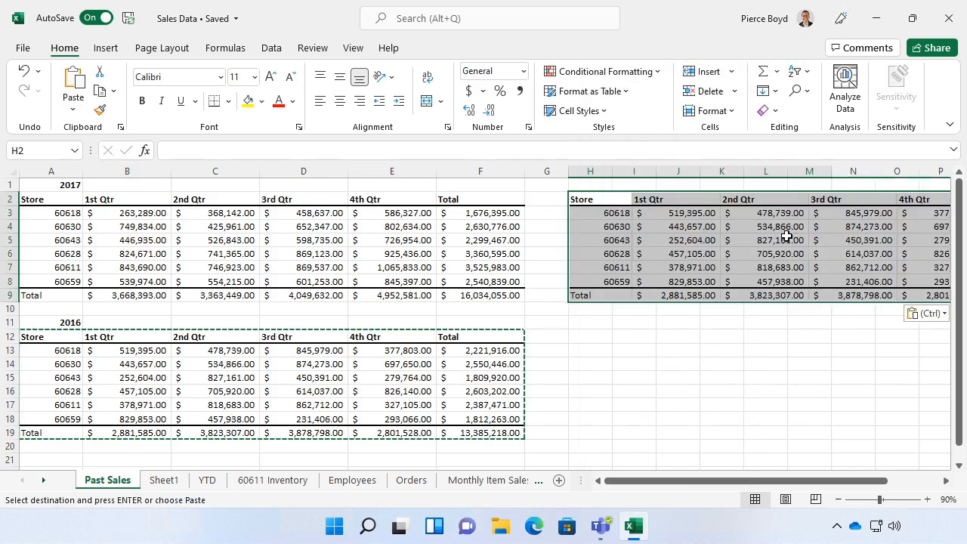
- Select H13 below the pasted table and examine the available paste options, including Linked Picture
left_click(946, 481)
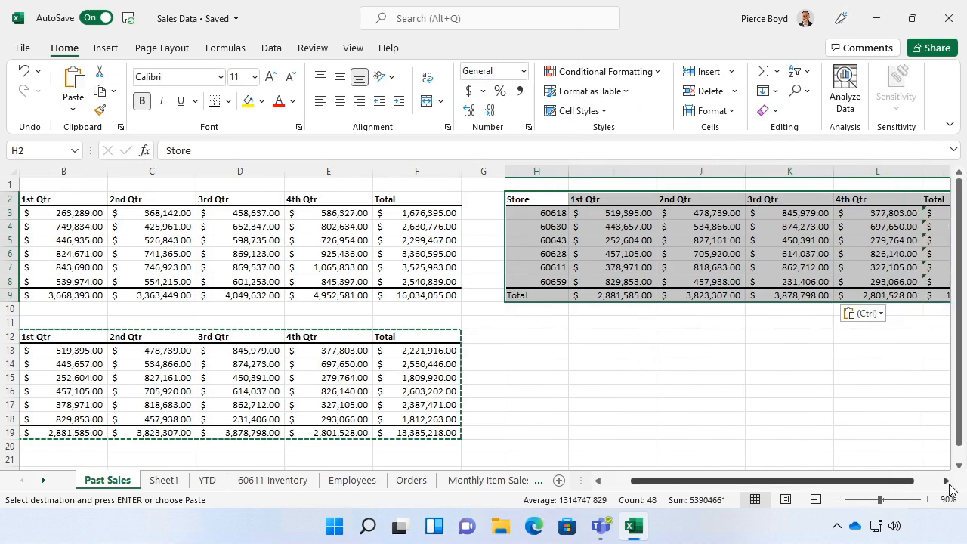
left_click(946, 481)
left_click(946, 481)
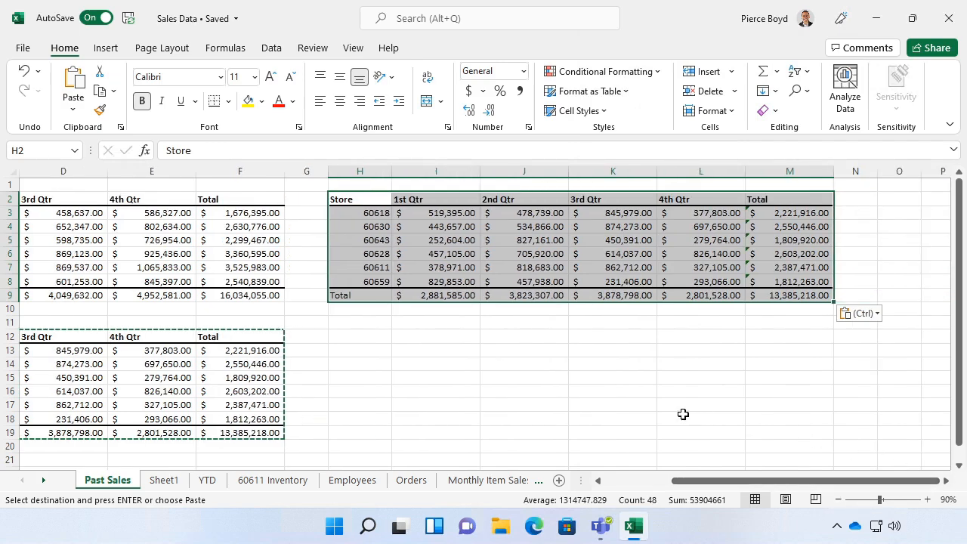
left_click(385, 349)
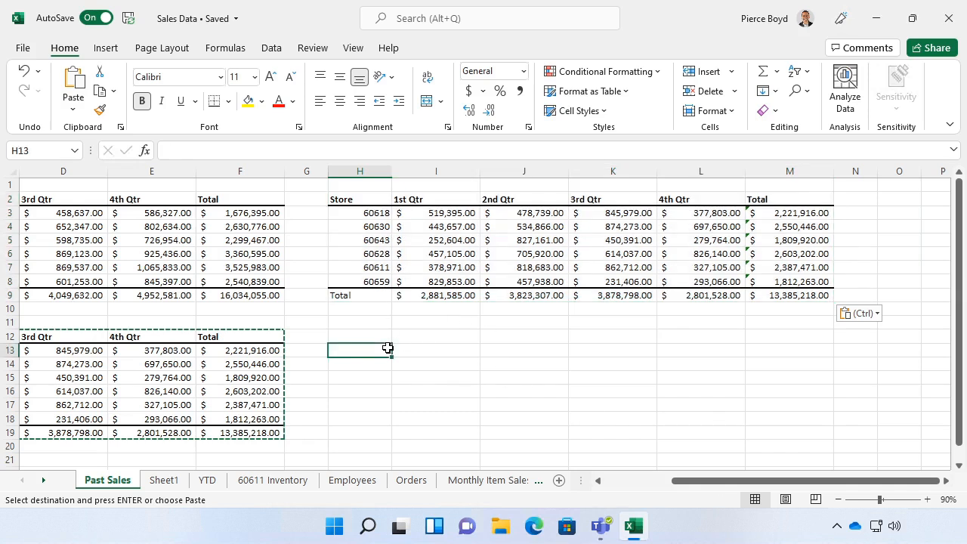
left_click(73, 109)
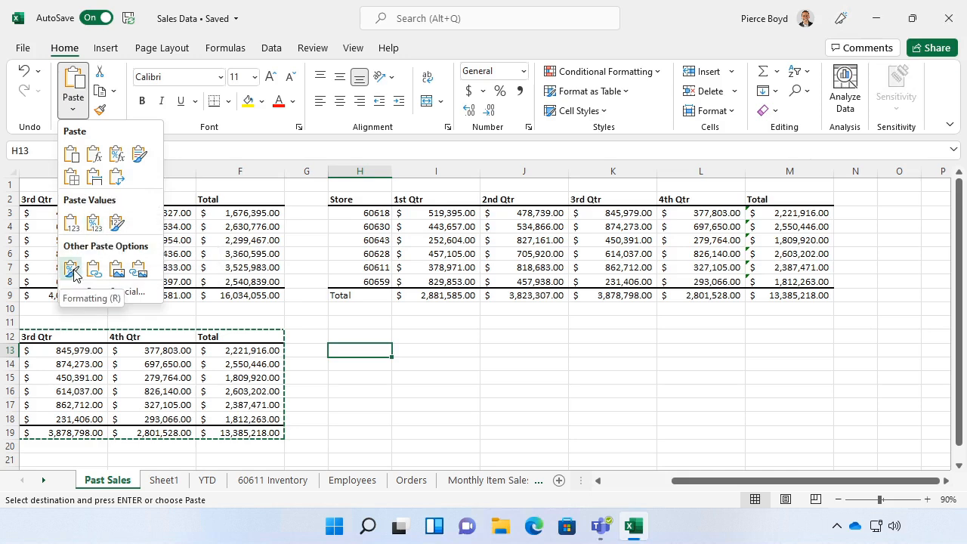
left_click(139, 270)
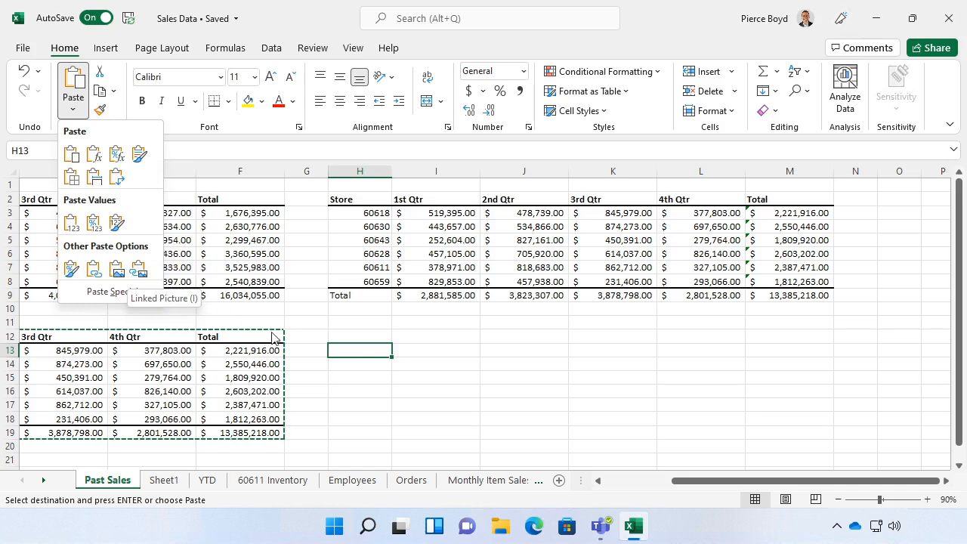